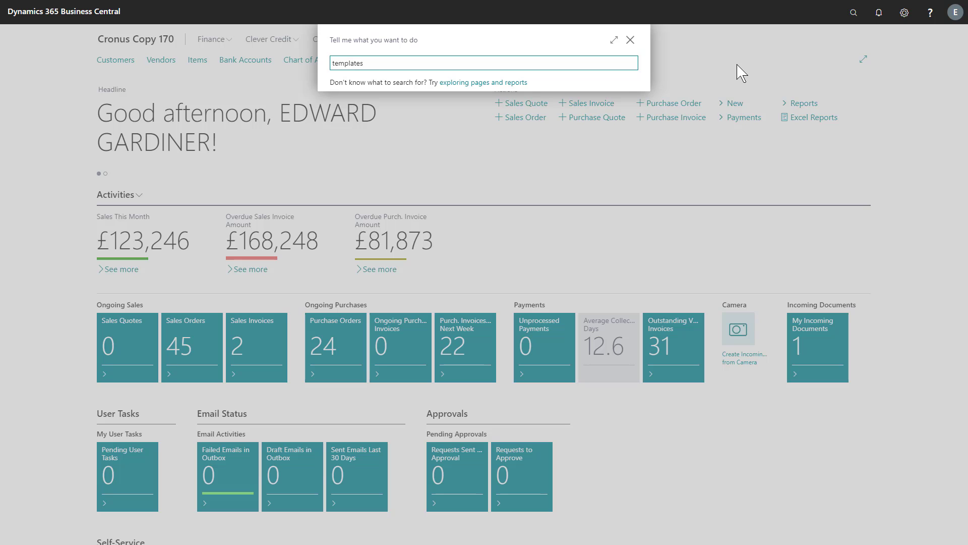
Step: On the Configuration Templates page, mark the Item RETAIL and Item MANUFACT template rows
{"action": "left_click", "coordinate": [440, 113]}
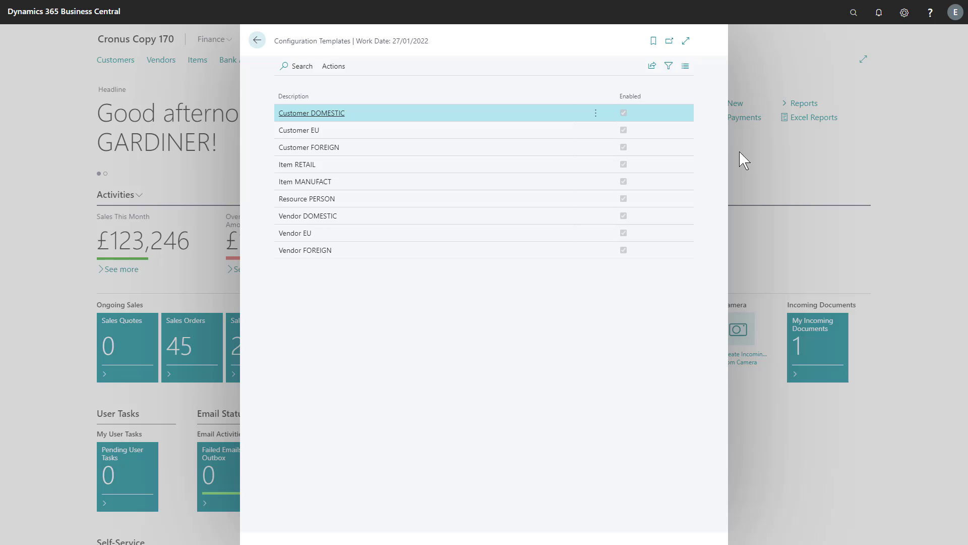
{"action": "left_click", "coordinate": [305, 167]}
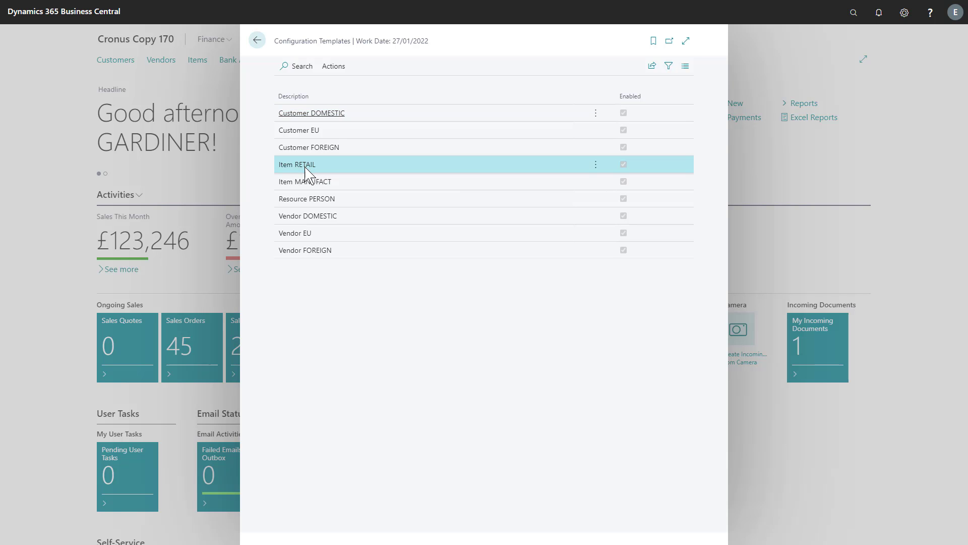
{"action": "left_click", "coordinate": [307, 182]}
Step: Look up the Contact Conversion Templates page and expand its notice to read the full message
{"action": "key", "text": "alt+q"}
{"action": "type", "text": "contact conversion tem"}
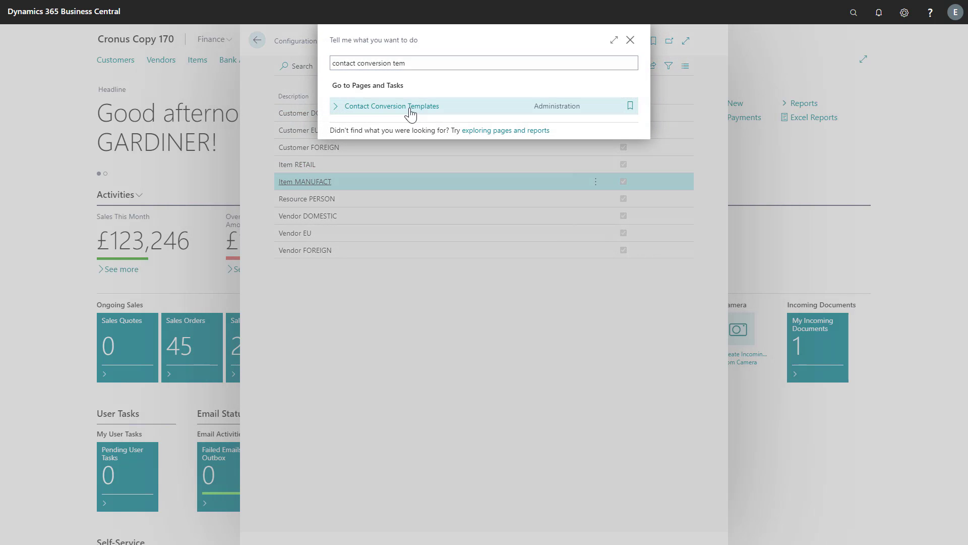
{"action": "left_click", "coordinate": [411, 113]}
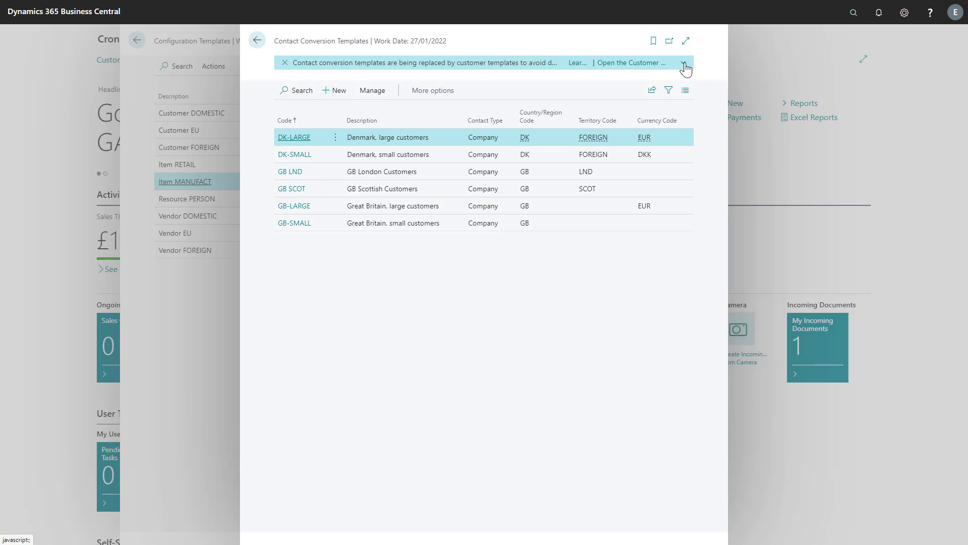
{"action": "left_click", "coordinate": [685, 64]}
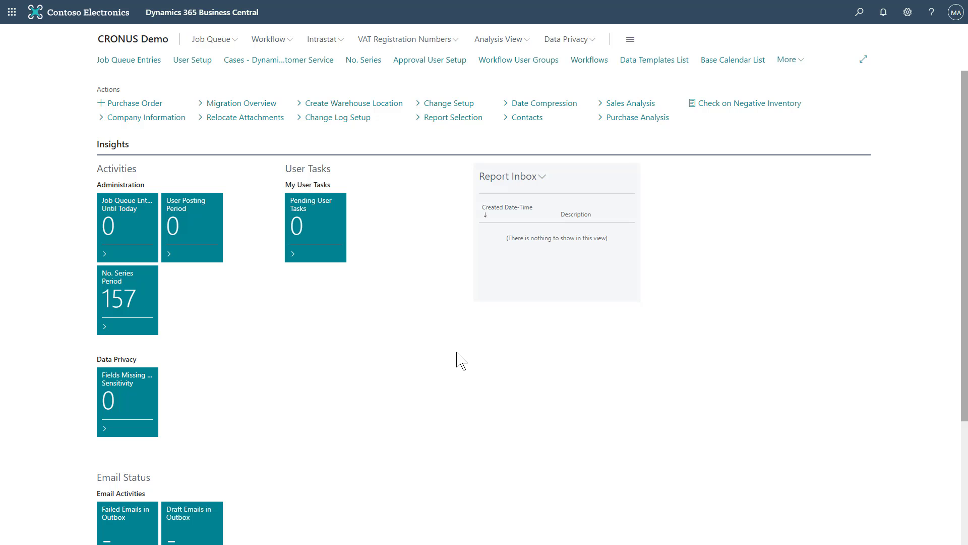
Step: Open Customer Templates, review the CUSTOMER COMPANY template, then return to the list
{"action": "left_click", "coordinate": [860, 15]}
{"action": "type", "text": "customer template"}
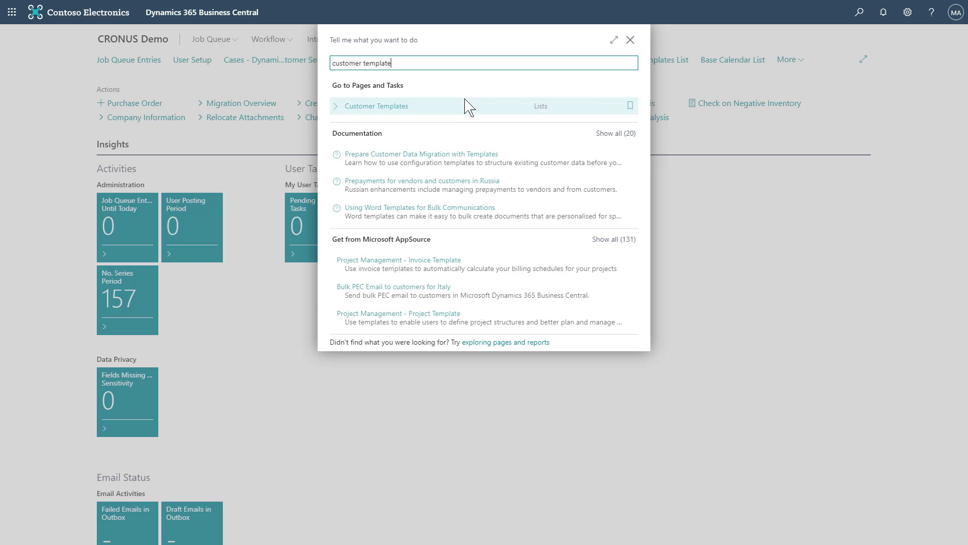
{"action": "left_click", "coordinate": [462, 109]}
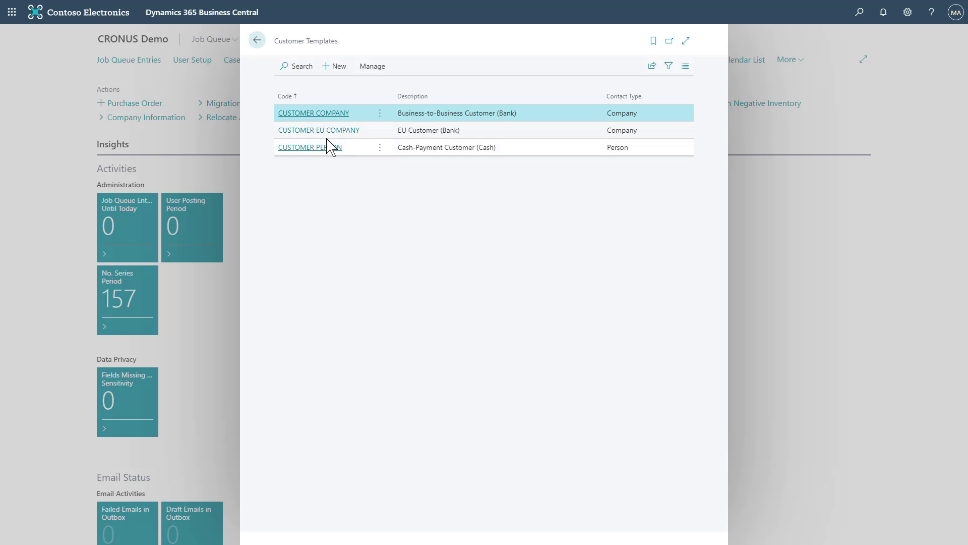
{"action": "left_click", "coordinate": [323, 114]}
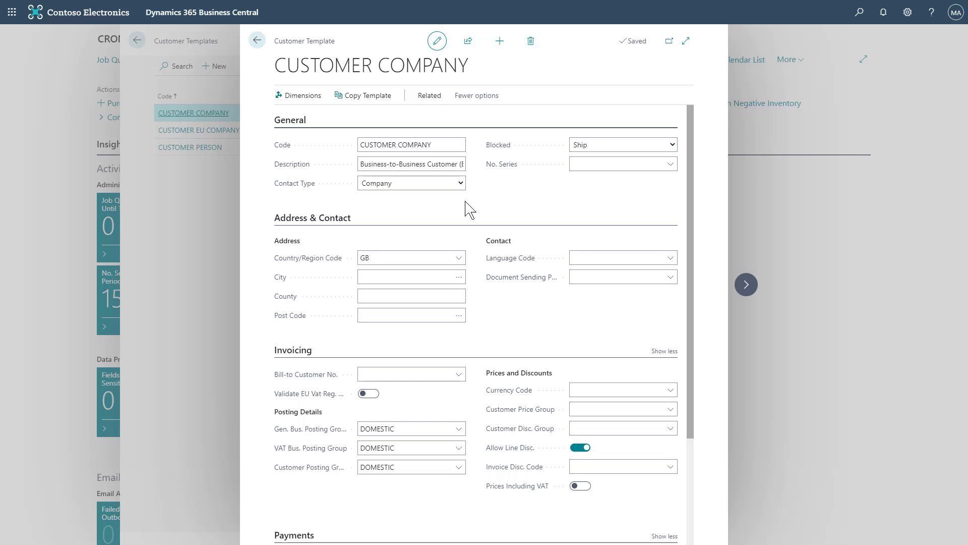
{"action": "left_click", "coordinate": [257, 40]}
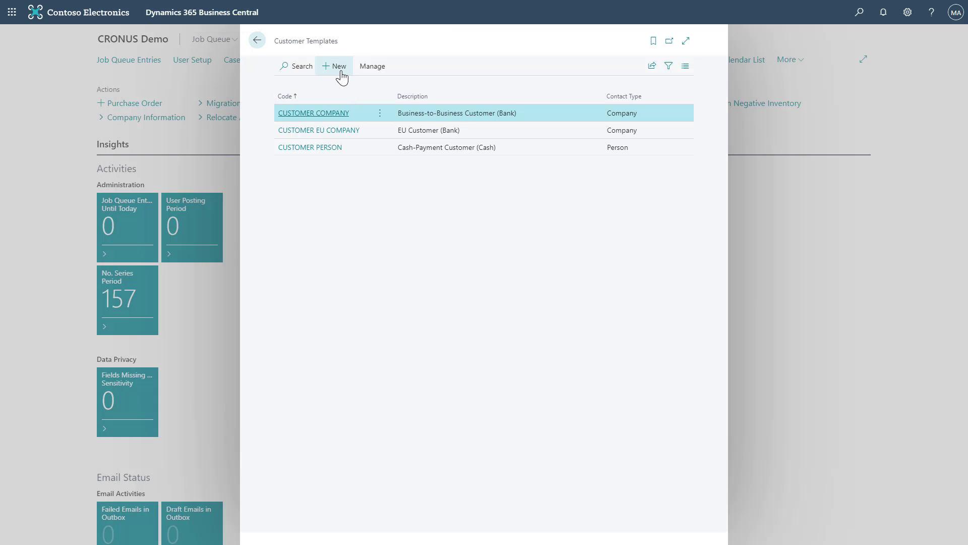
Step: Create a customer template coded UK CUSTOMER, copying all settings from CUSTOMER COMPANY
{"action": "left_click", "coordinate": [339, 66]}
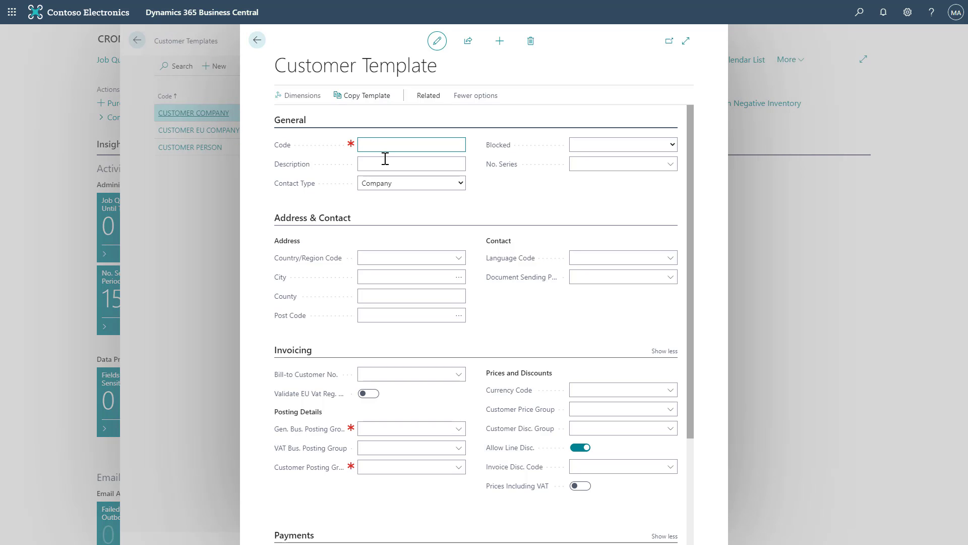
{"action": "type", "text": "UK Customer"}
{"action": "left_click", "coordinate": [395, 162]}
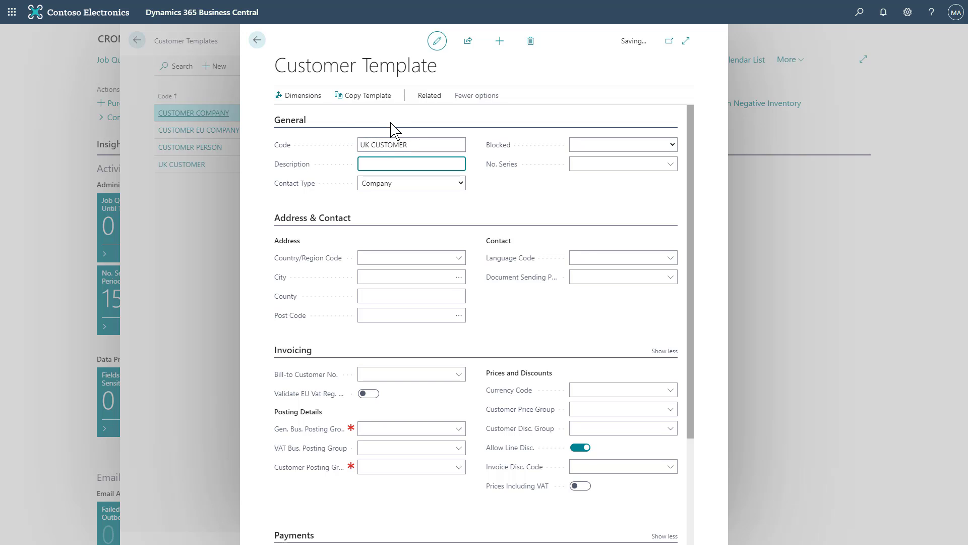
{"action": "left_click", "coordinate": [375, 101]}
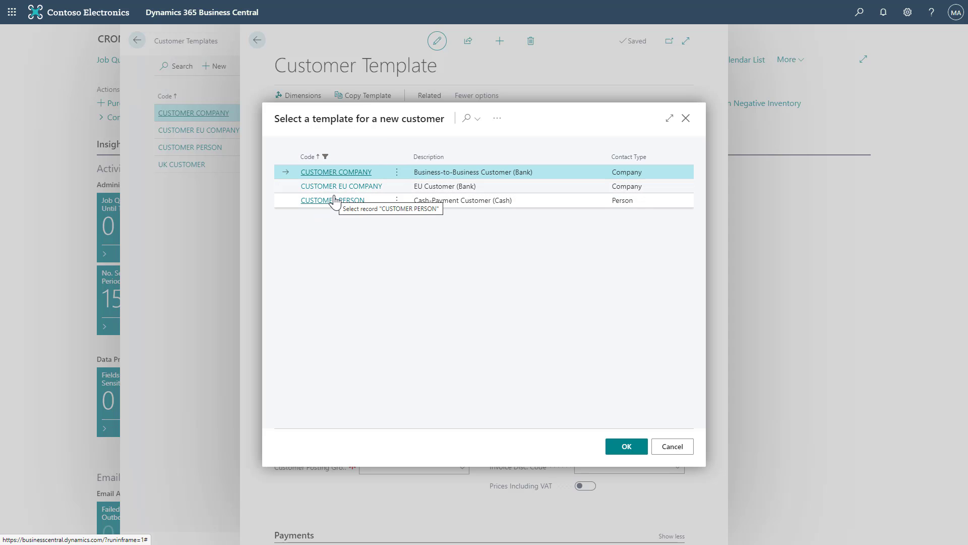
{"action": "left_click", "coordinate": [362, 173]}
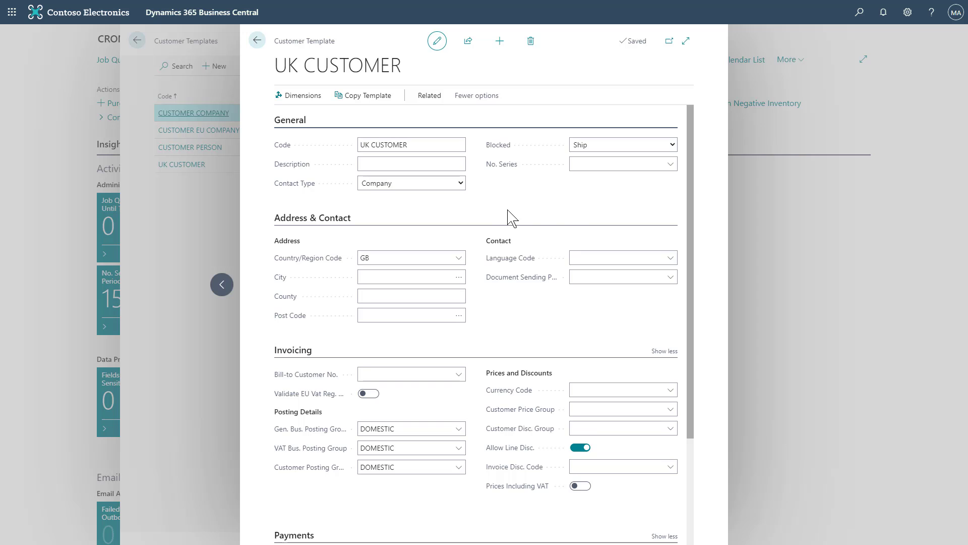
Step: Change Blocked from Ship to blank, leaving Payment Terms 1M(8D) and Contact Type Company unchanged
{"action": "left_click", "coordinate": [672, 145]}
{"action": "left_click", "coordinate": [622, 160]}
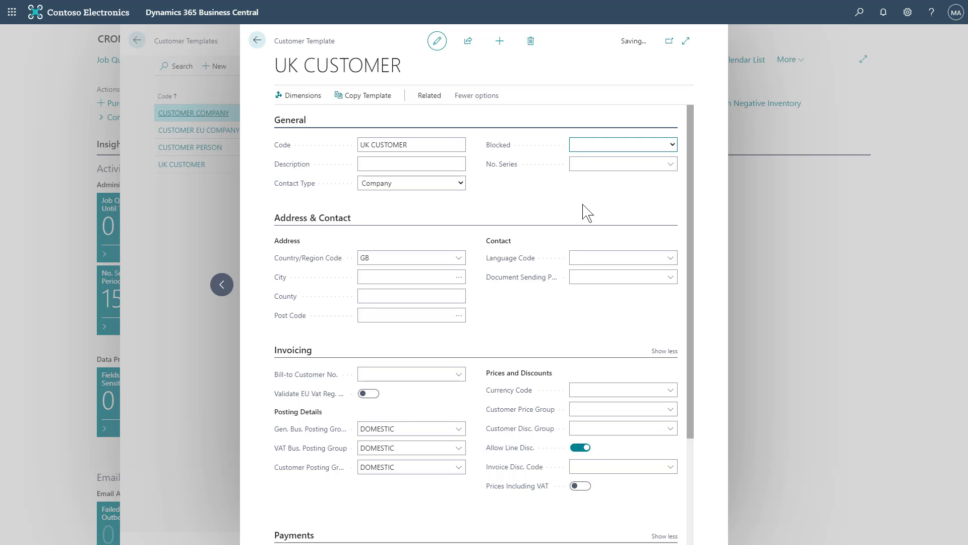
{"action": "left_click_drag", "start_coordinate": [691, 169], "coordinate": [580, 383]}
{"action": "left_click", "coordinate": [459, 457]}
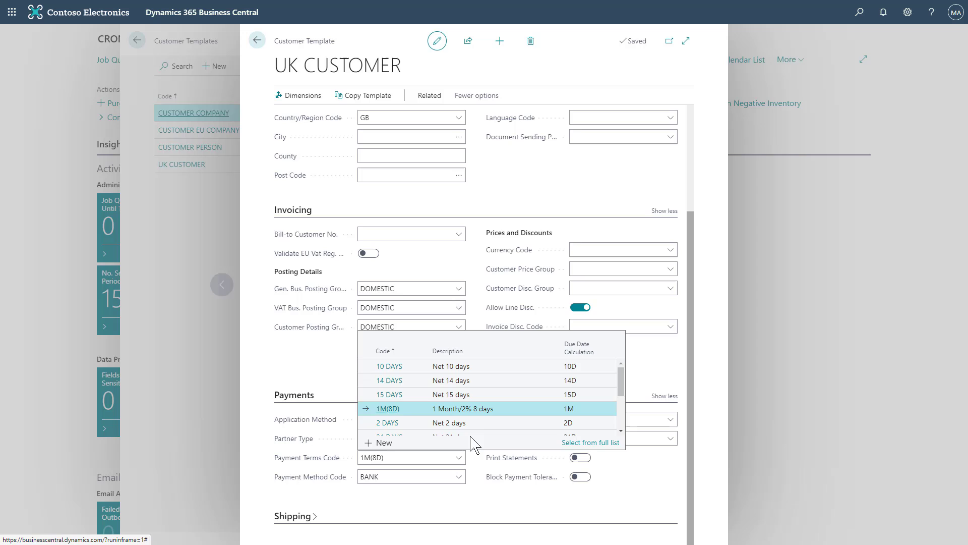
{"action": "key", "text": "Escape"}
{"action": "scroll", "coordinate": [671, 222], "scroll_direction": "up", "scroll_amount": 3}
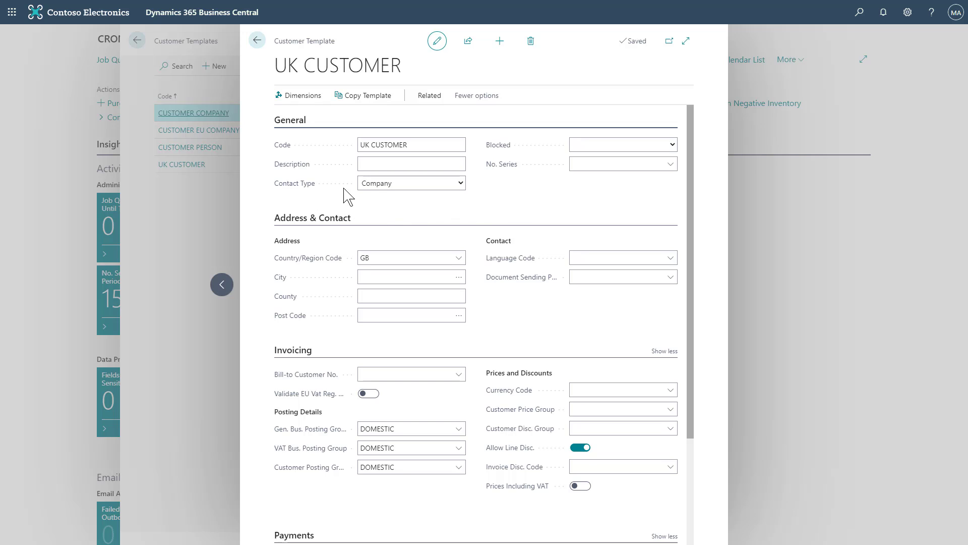
{"action": "left_click", "coordinate": [448, 186]}
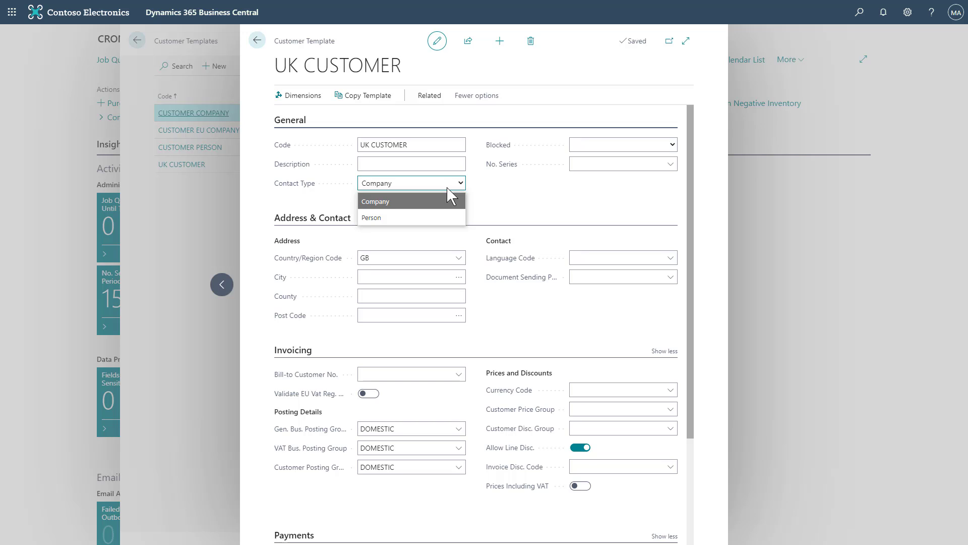
{"action": "left_click", "coordinate": [448, 189]}
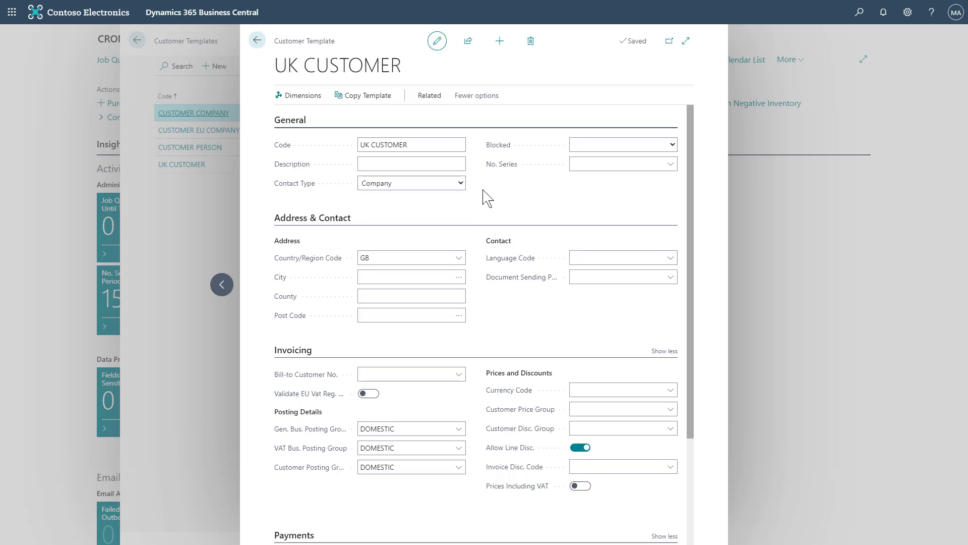
Step: Add default dimension AREA with value 10 and Value Posting Code Mandatory
{"action": "left_click", "coordinate": [298, 95]}
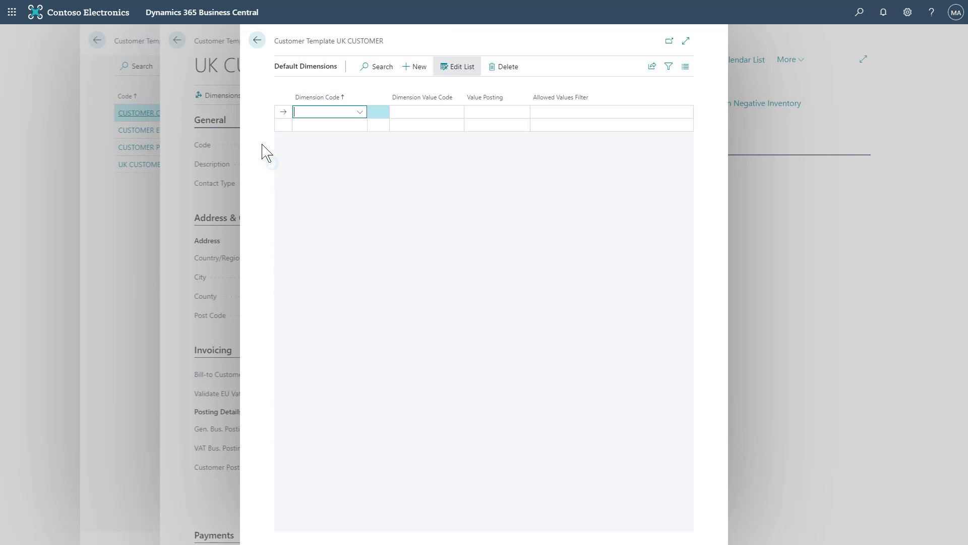
{"action": "left_click", "coordinate": [360, 112]}
{"action": "left_click", "coordinate": [337, 155]}
{"action": "left_click", "coordinate": [455, 115]}
{"action": "left_click", "coordinate": [416, 158]}
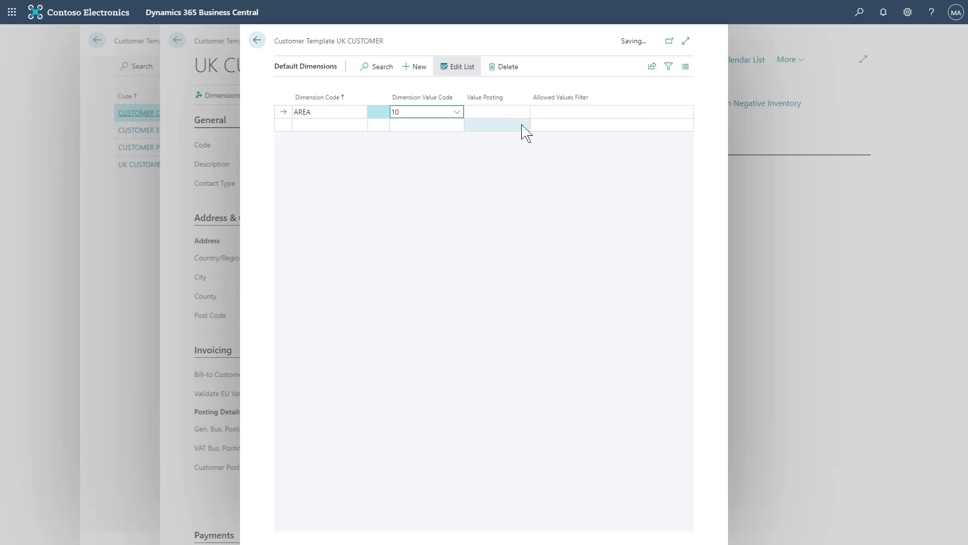
{"action": "left_click", "coordinate": [521, 112]}
{"action": "left_click", "coordinate": [523, 146]}
Step: Add dimension CUSTOMERGROUP with value MEDIUM as Code Mandatory, then return to the template list
{"action": "left_click", "coordinate": [353, 125]}
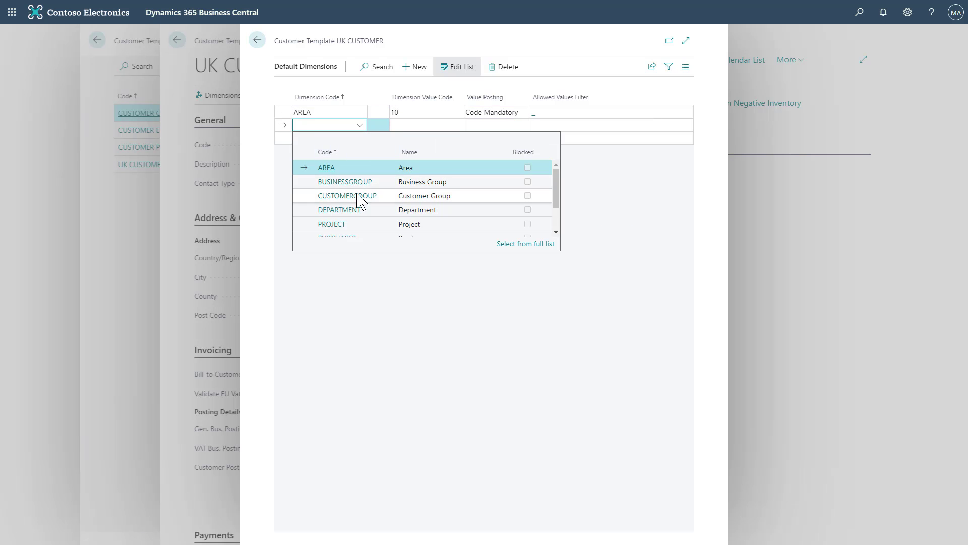
{"action": "left_click", "coordinate": [355, 198]}
{"action": "left_click", "coordinate": [435, 210]}
{"action": "left_click", "coordinate": [523, 125]}
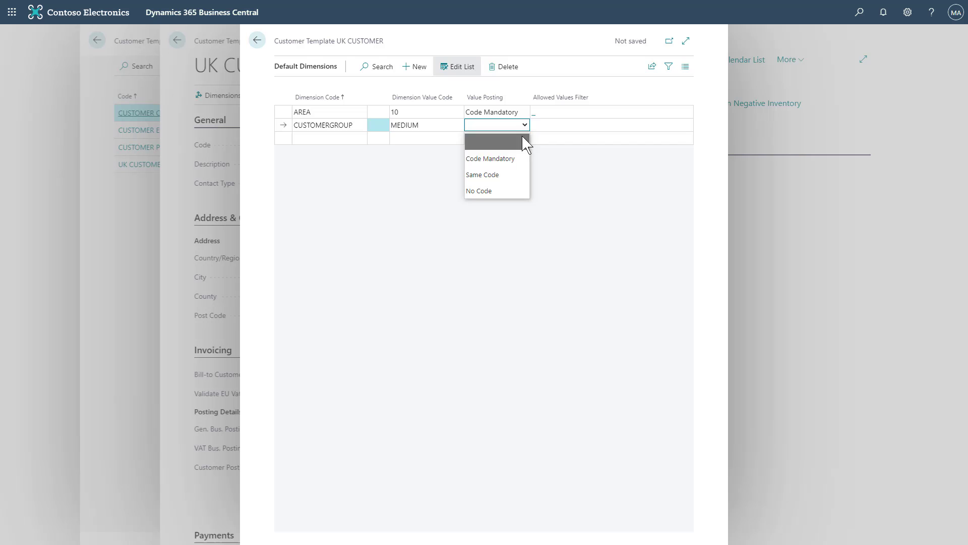
{"action": "left_click", "coordinate": [497, 160]}
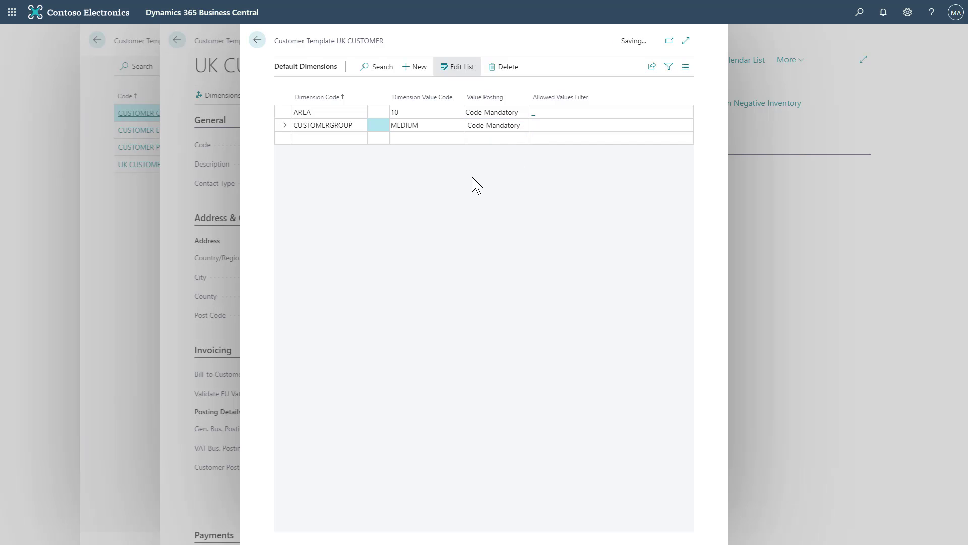
{"action": "left_click", "coordinate": [258, 41]}
{"action": "left_click", "coordinate": [257, 41]}
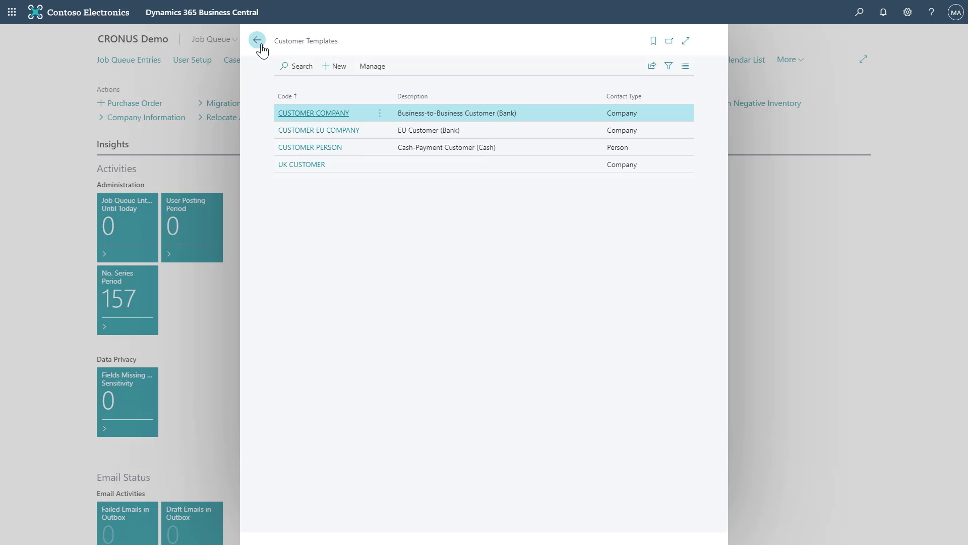
Step: Leave the template list and open the Customers list via Tell Me
{"action": "left_click", "coordinate": [255, 41]}
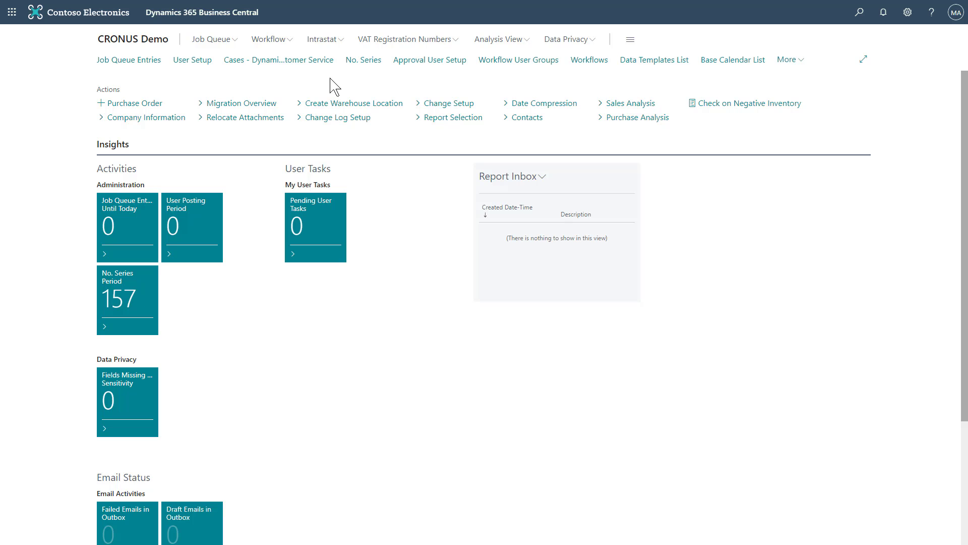
{"action": "left_click", "coordinate": [859, 12]}
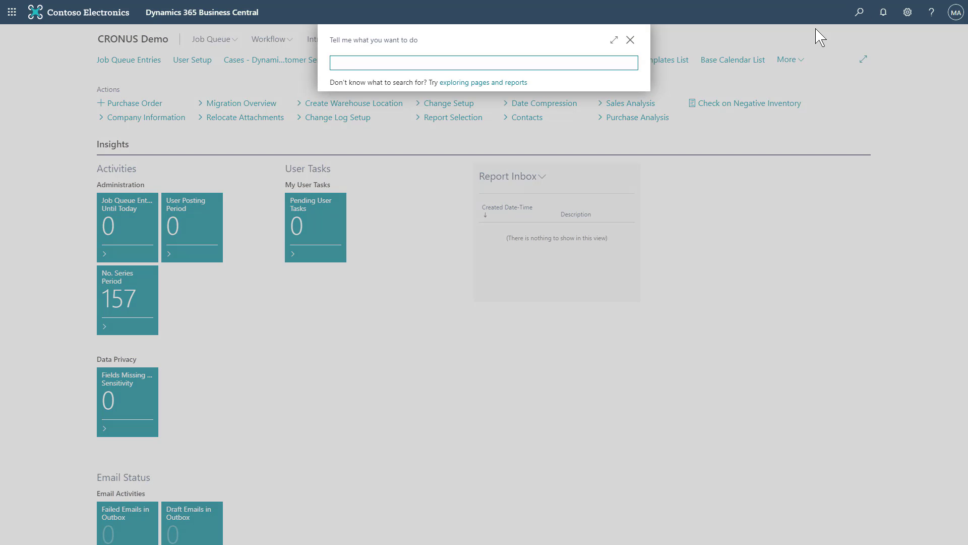
{"action": "type", "text": "customer"}
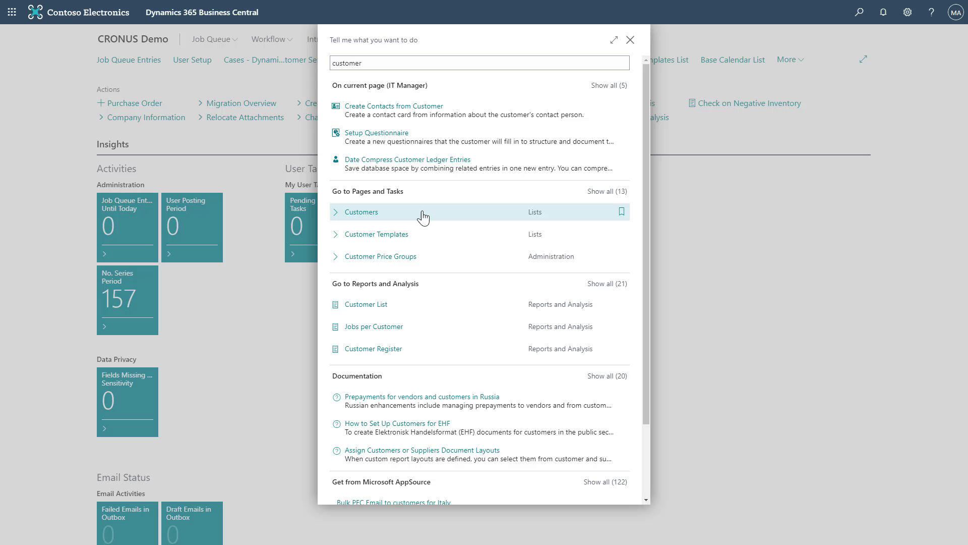
{"action": "left_click", "coordinate": [423, 214]}
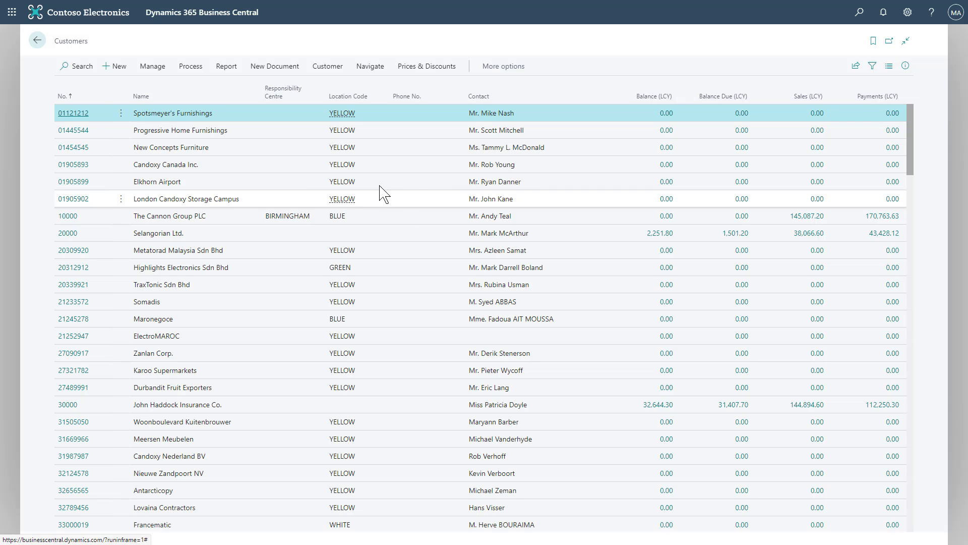
Step: Create a new customer from the UK CUSTOMER template and review the prefilled card
{"action": "left_click", "coordinate": [118, 71]}
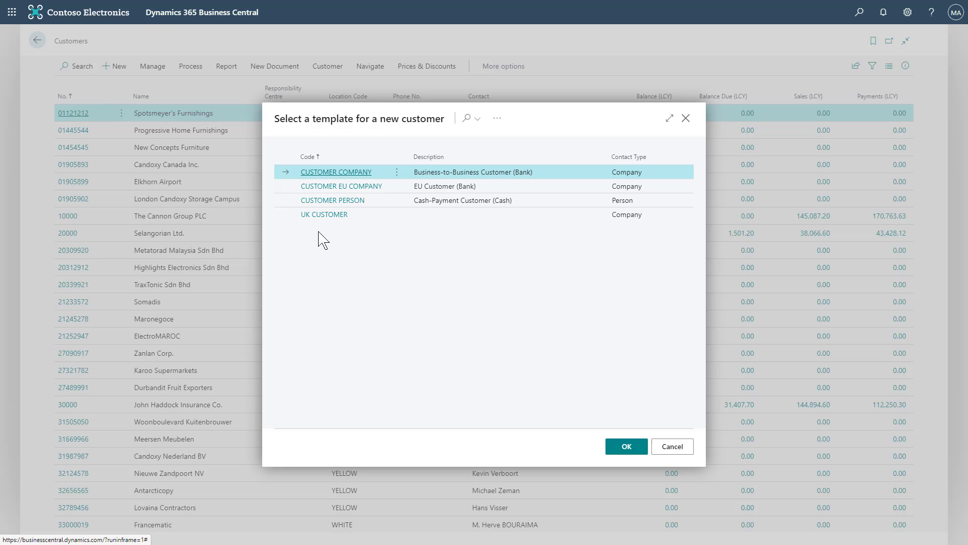
{"action": "left_click", "coordinate": [328, 216]}
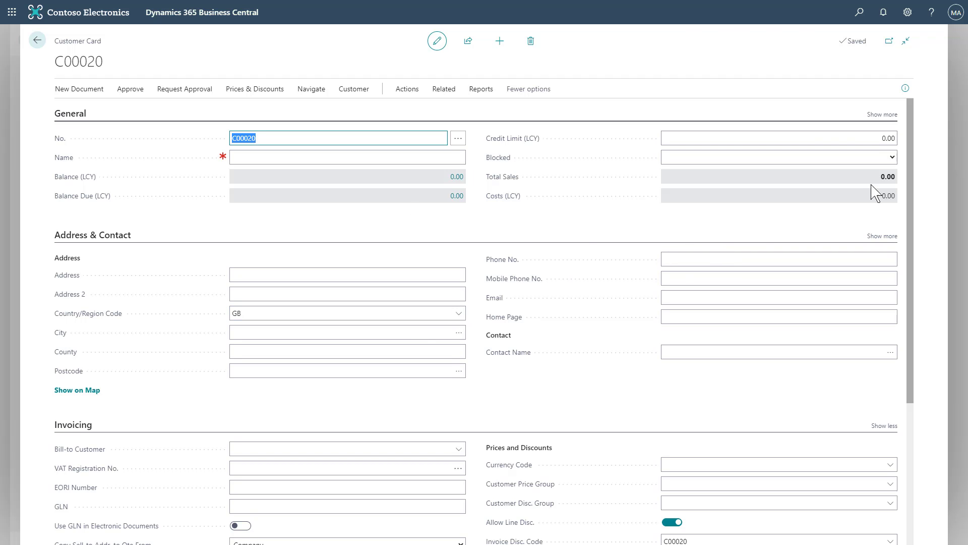
{"action": "scroll", "coordinate": [880, 202], "scroll_direction": "down", "scroll_amount": 4}
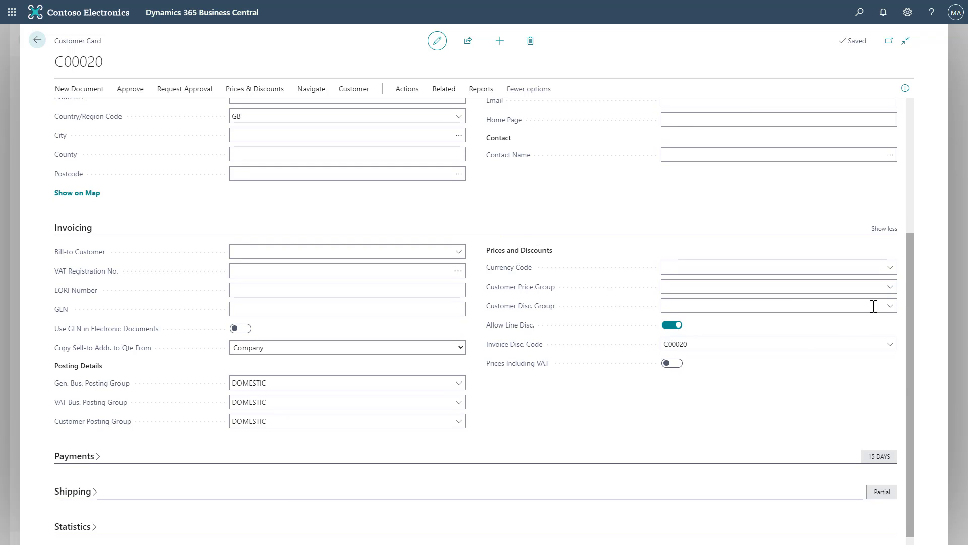
{"action": "left_click_drag", "start_coordinate": [908, 237], "coordinate": [905, 153]}
{"action": "scroll", "coordinate": [908, 160], "scroll_direction": "up", "scroll_amount": 1}
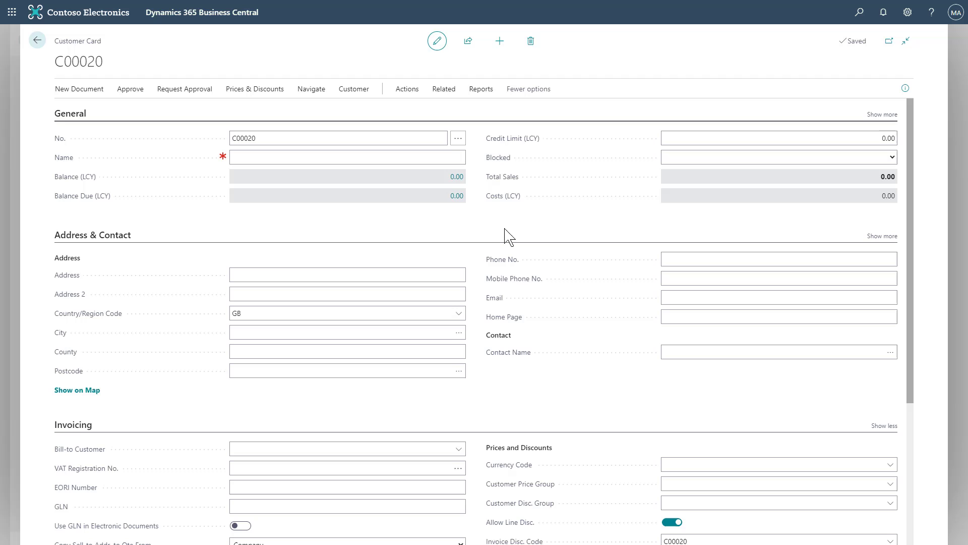
Step: Find Vendor Templates through Tell Me and open the VENDOR COMPANY template
{"action": "left_click", "coordinate": [857, 11]}
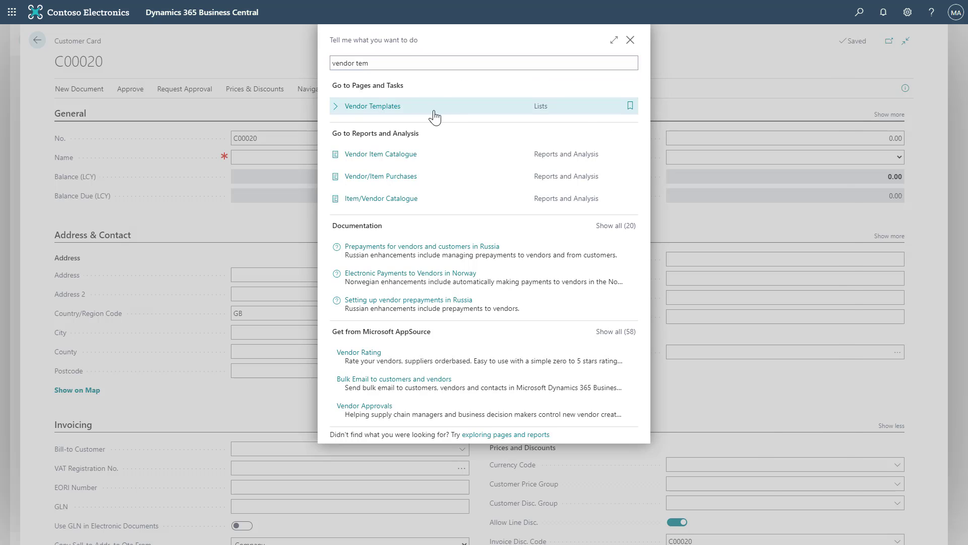
{"action": "left_click", "coordinate": [433, 113]}
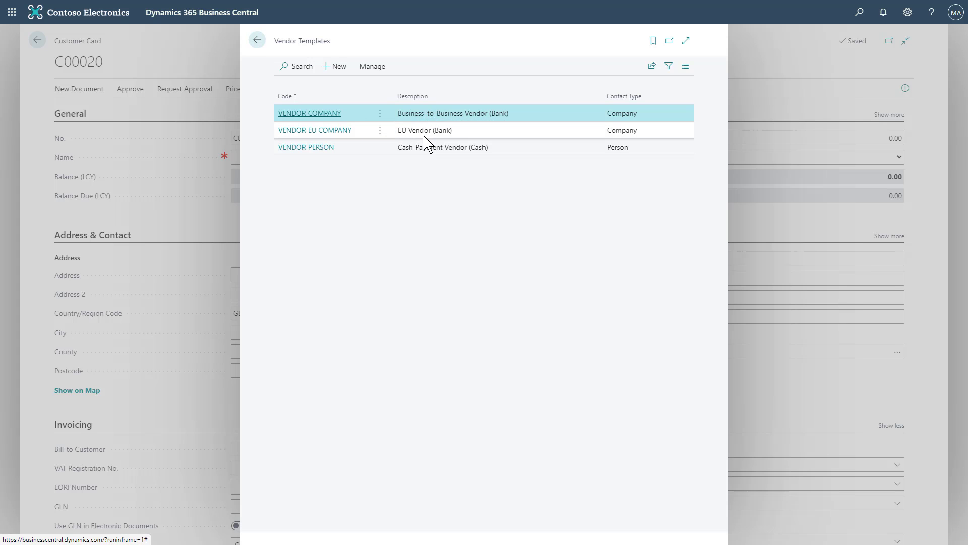
{"action": "left_click", "coordinate": [322, 113]}
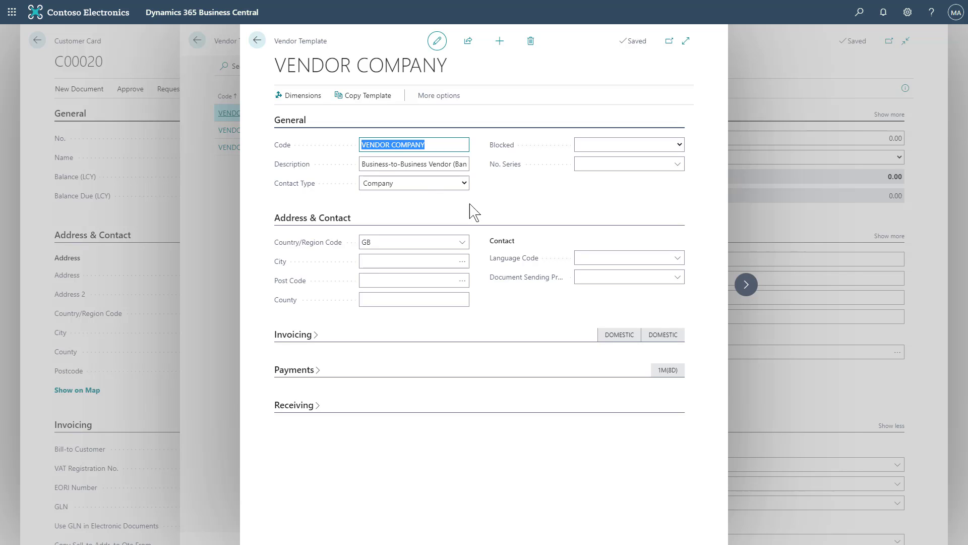
Step: Enter Personalise mode on the Vendor Template page and show the Add Field to Page list
{"action": "left_click", "coordinate": [908, 14]}
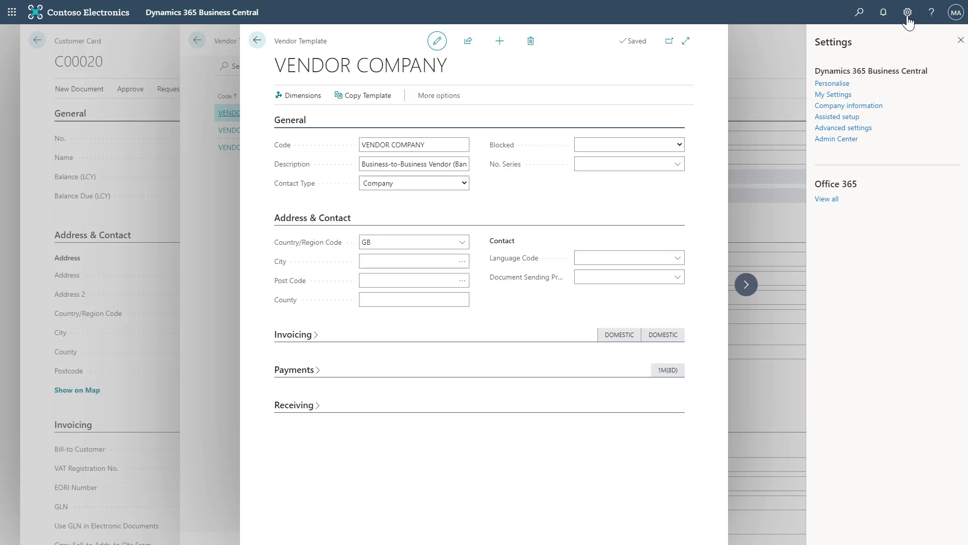
{"action": "left_click", "coordinate": [832, 84]}
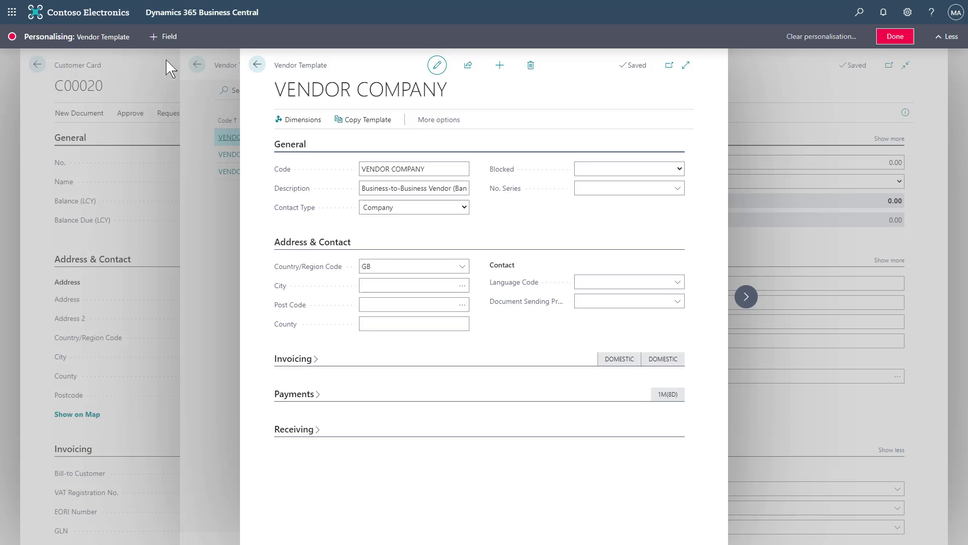
{"action": "left_click", "coordinate": [948, 37]}
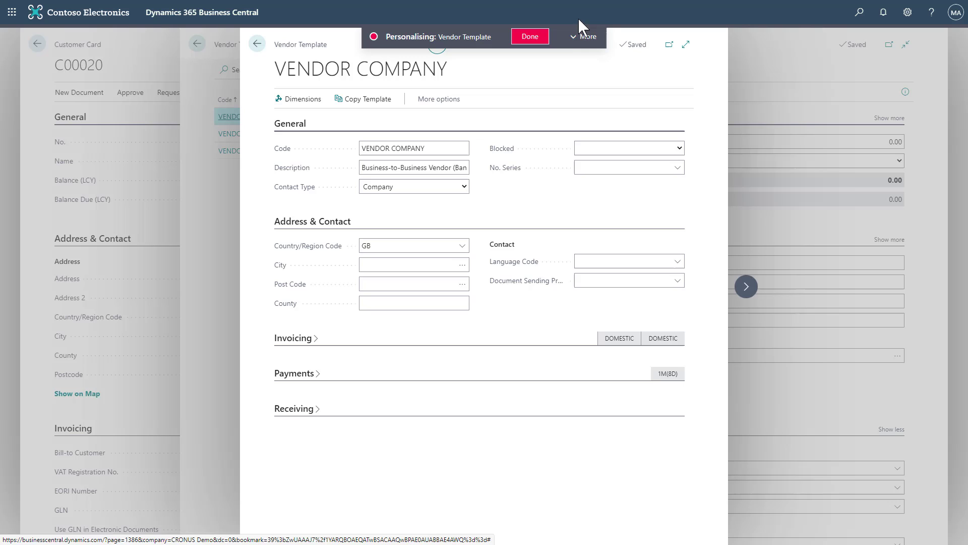
{"action": "left_click", "coordinate": [585, 37]}
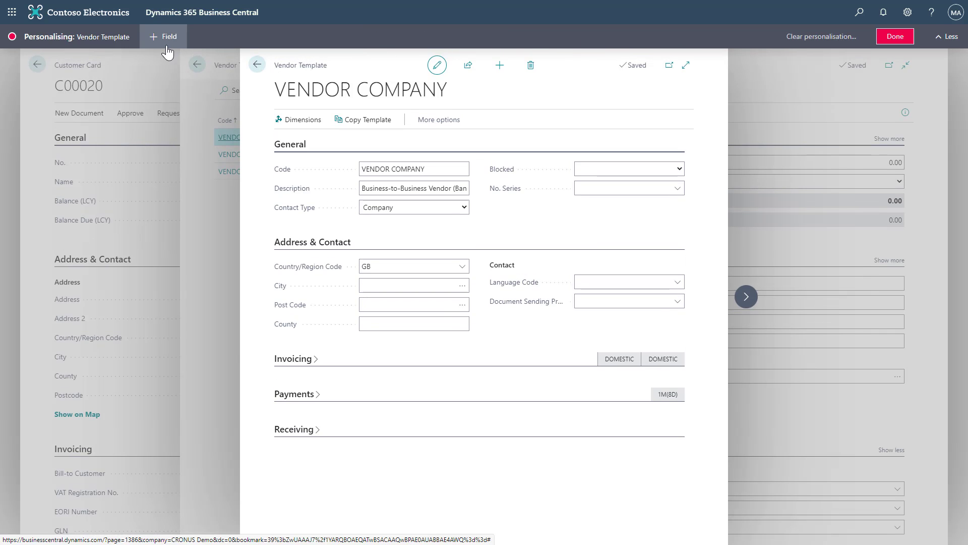
{"action": "left_click", "coordinate": [165, 37]}
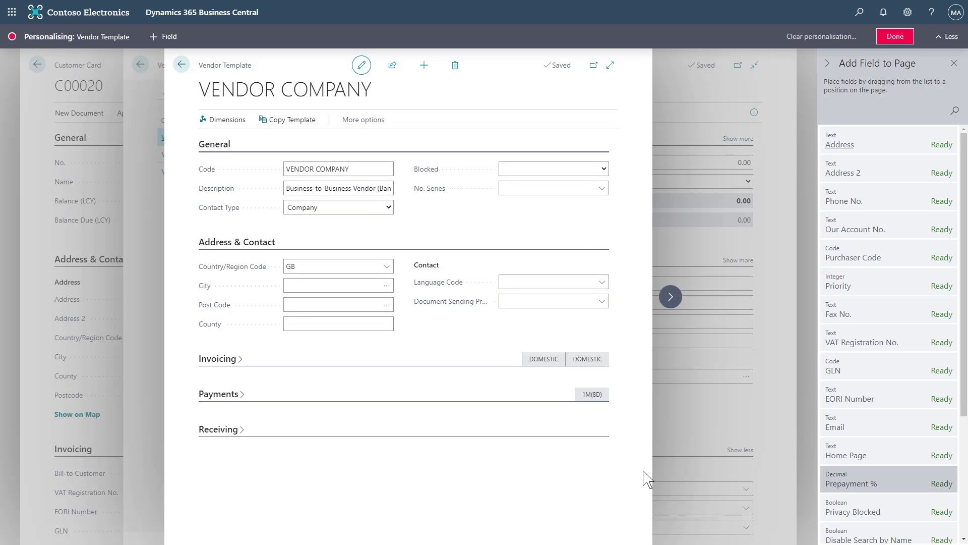
Step: Place the Prepayment % field in the Payments section and finish personalising
{"action": "left_click", "coordinate": [241, 396]}
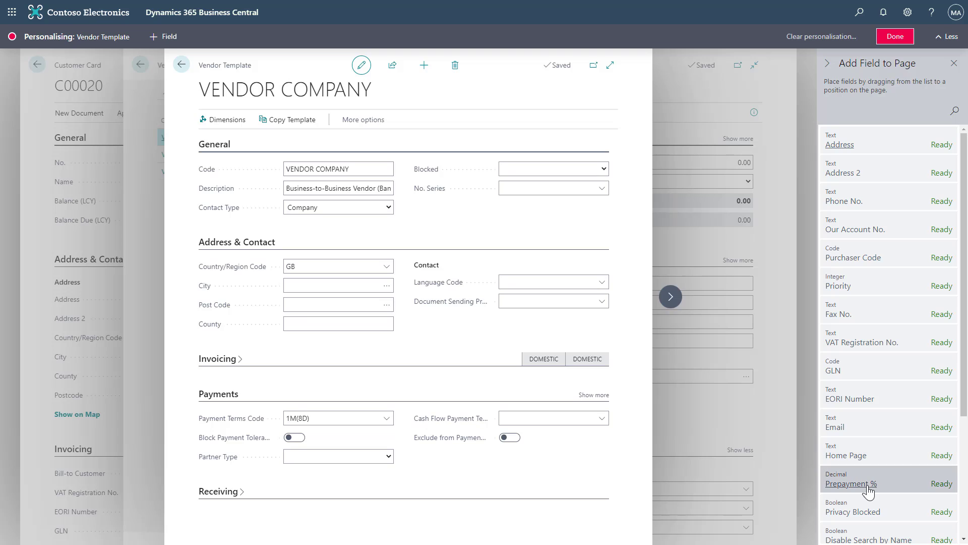
{"action": "left_click_drag", "start_coordinate": [887, 489], "coordinate": [469, 464]}
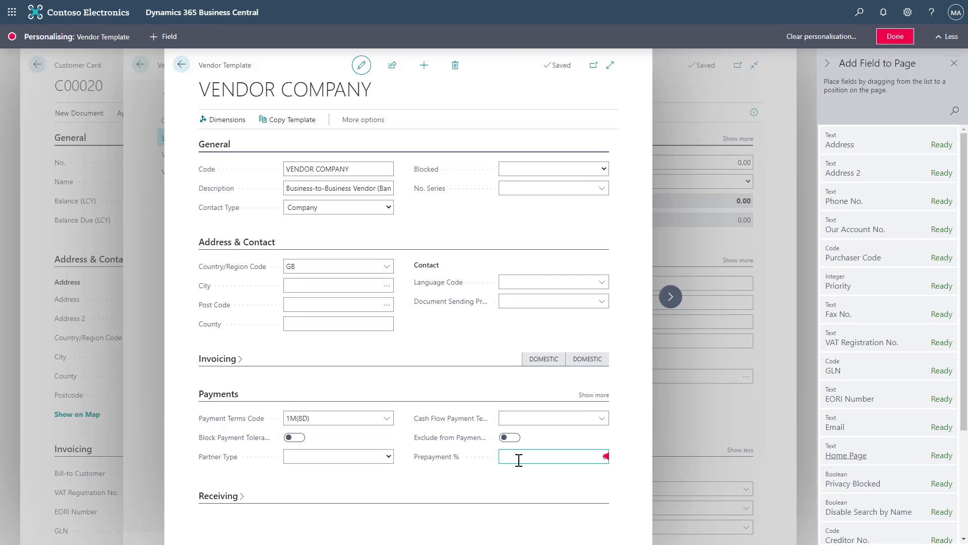
{"action": "left_click", "coordinate": [891, 43]}
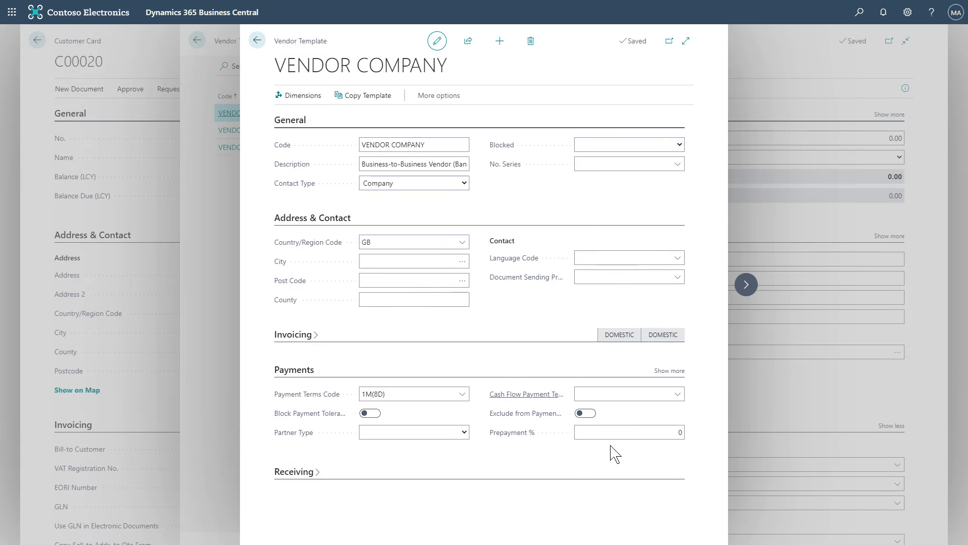
Step: Set Prepayment % to 50 on the VENDOR COMPANY template
{"action": "left_click", "coordinate": [631, 432]}
{"action": "type", "text": "50"}
{"action": "key", "text": "Tab"}
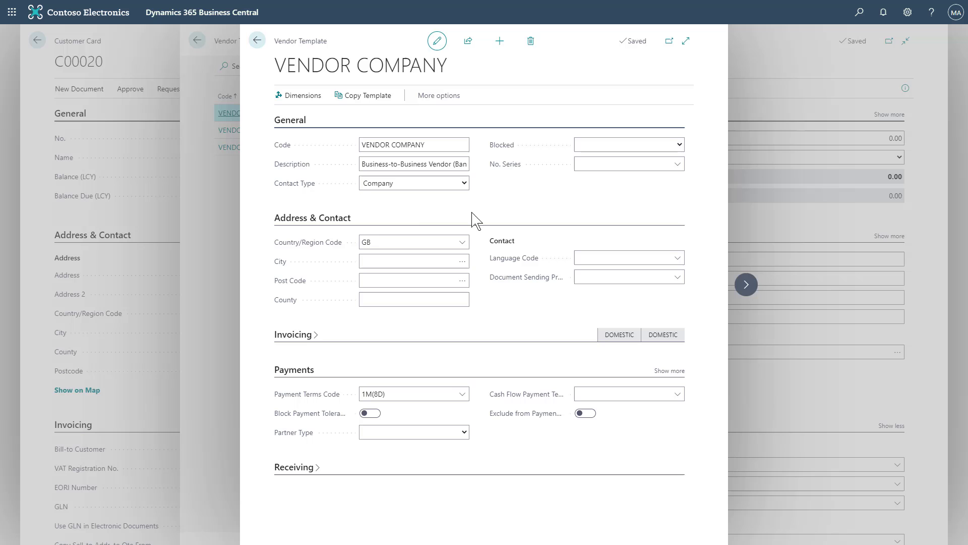
Step: Go back from the VENDOR COMPANY card to the Vendor Templates list
{"action": "left_click", "coordinate": [258, 41]}
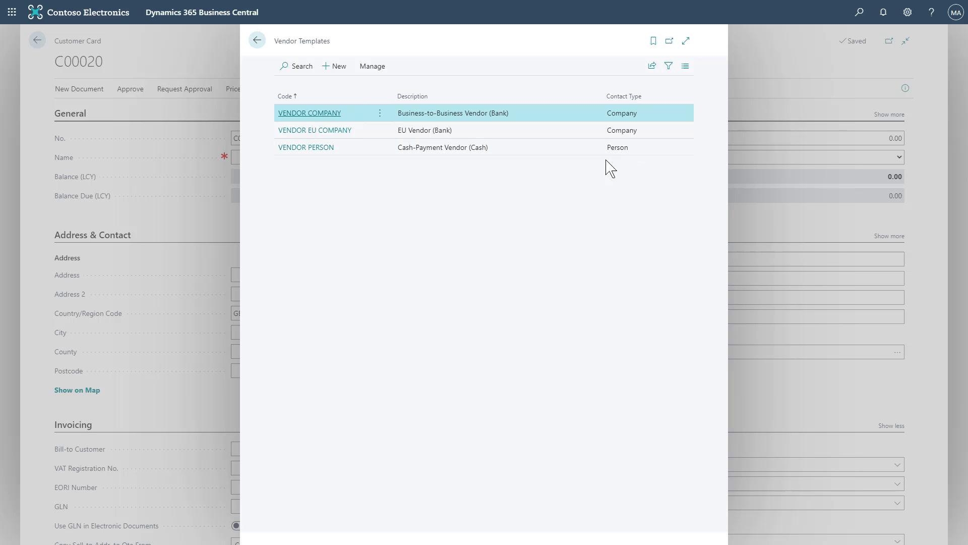
Step: Open the Contacts list and find and open the Fabrikam Inc contact
{"action": "left_click", "coordinate": [859, 12]}
{"action": "type", "text": "contacts"}
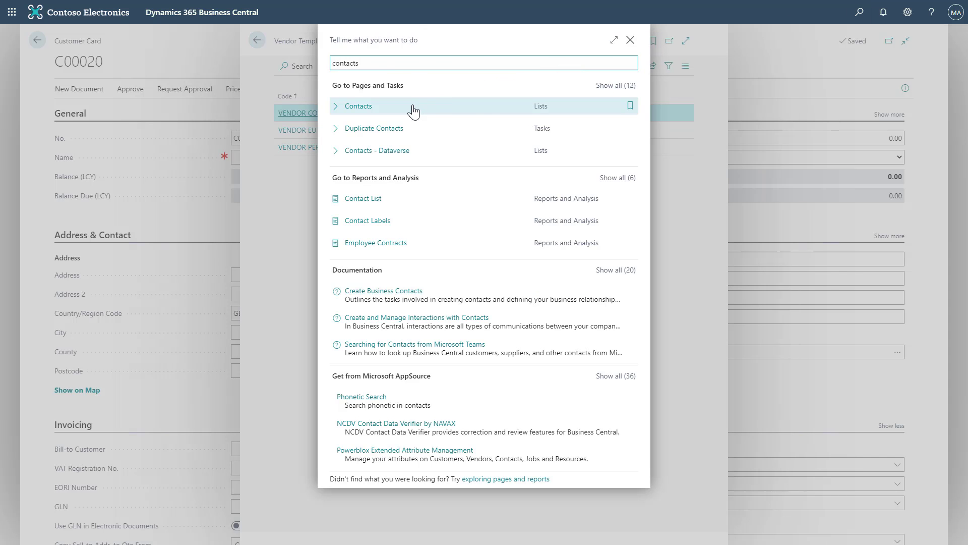
{"action": "left_click", "coordinate": [411, 108]}
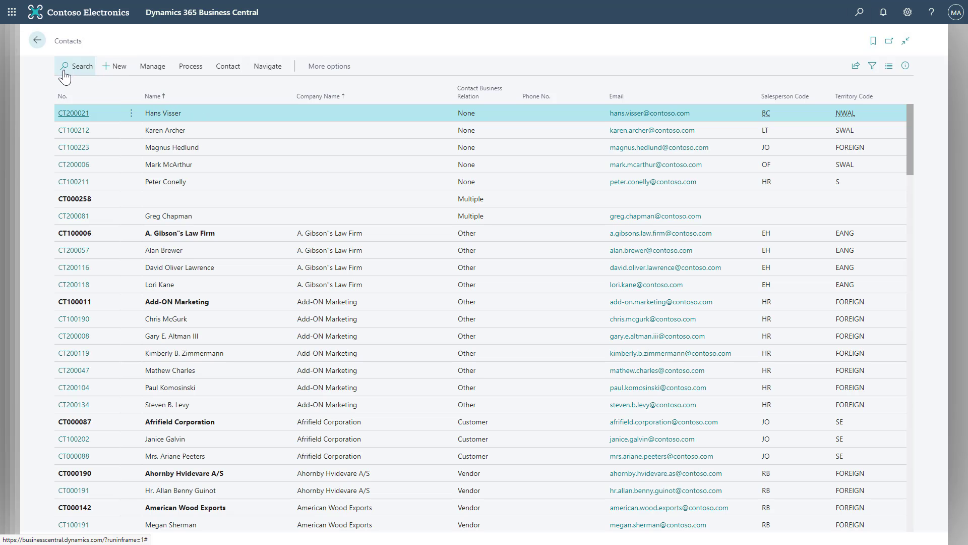
{"action": "left_click", "coordinate": [75, 70]}
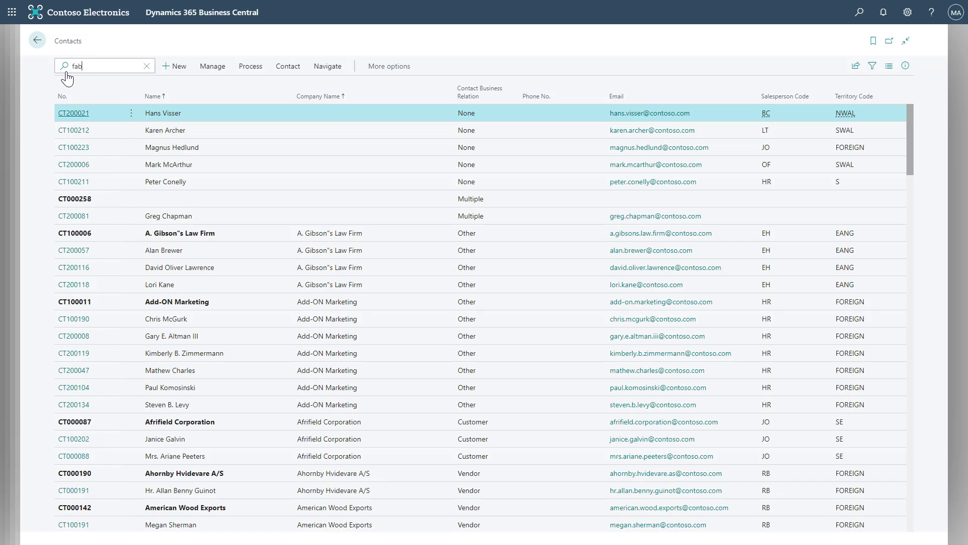
{"action": "left_click", "coordinate": [81, 130]}
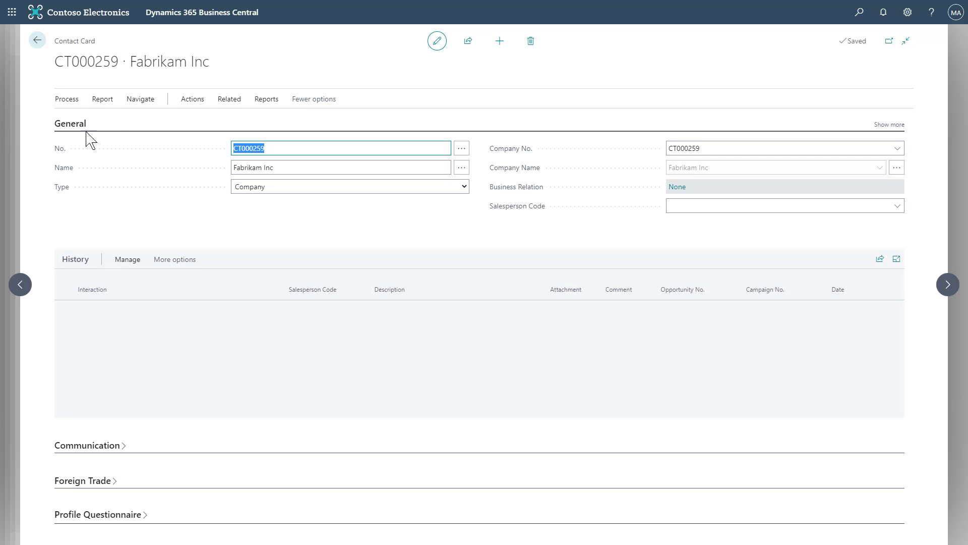
Step: Start Create as Vendor, review the company-only vendor templates offered, then dismiss the dialog
{"action": "left_click", "coordinate": [192, 115]}
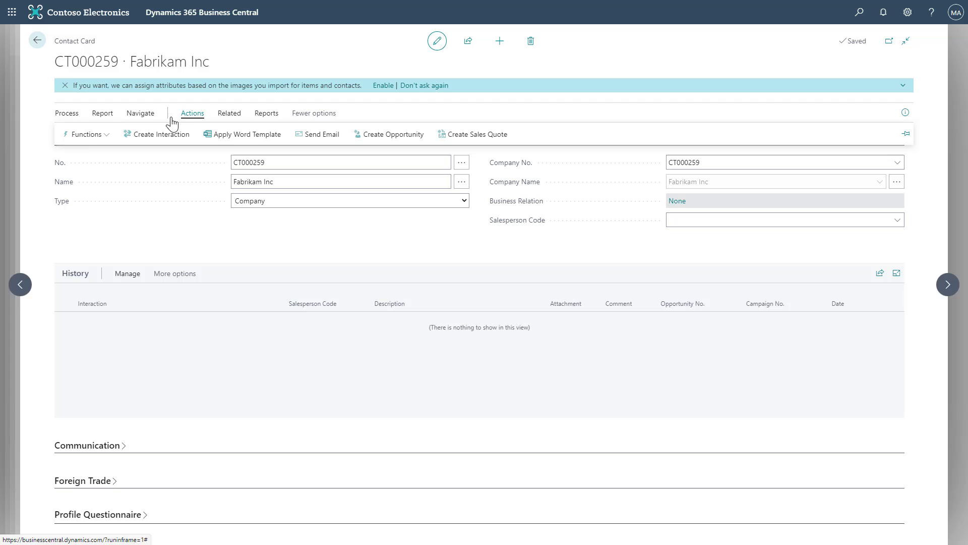
{"action": "left_click", "coordinate": [94, 135]}
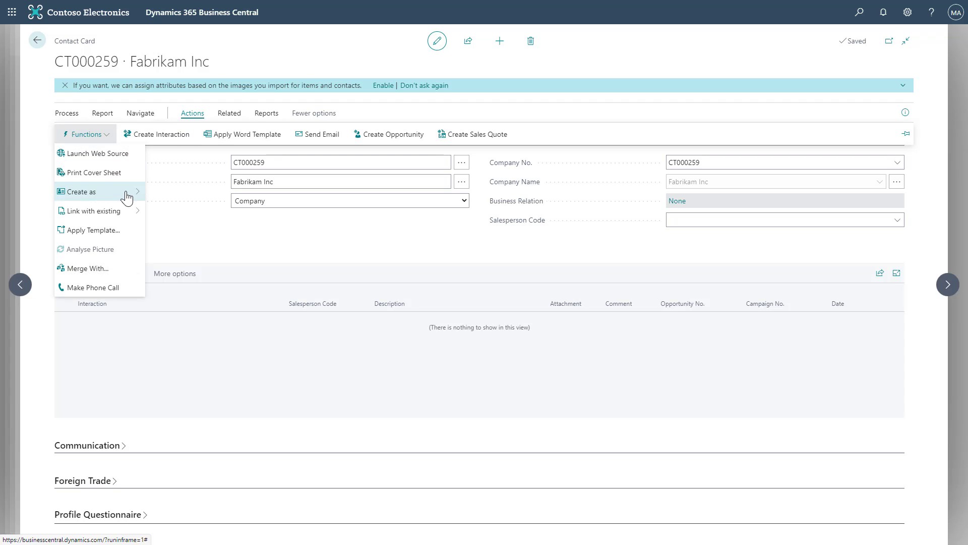
{"action": "mouse_move", "coordinate": [127, 195]}
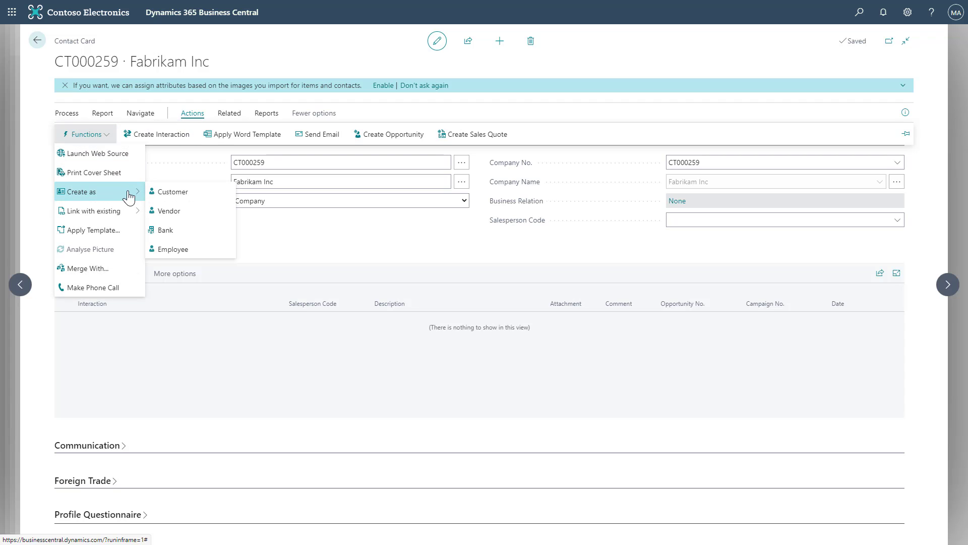
{"action": "left_click", "coordinate": [176, 213]}
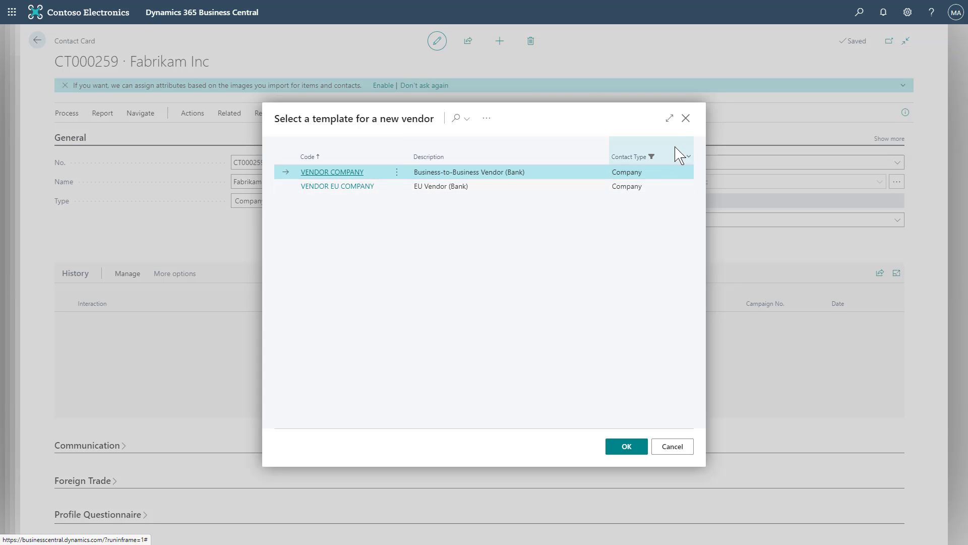
{"action": "left_click", "coordinate": [686, 119]}
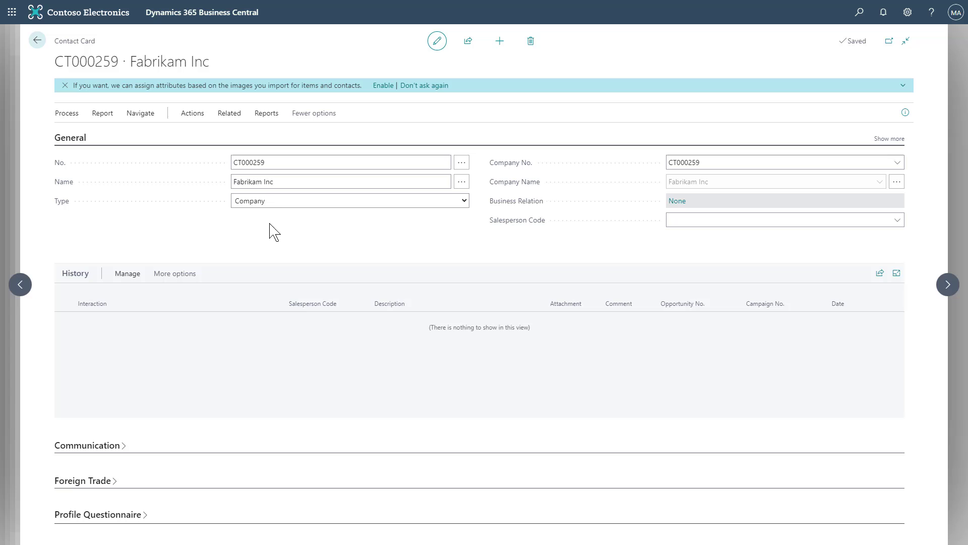